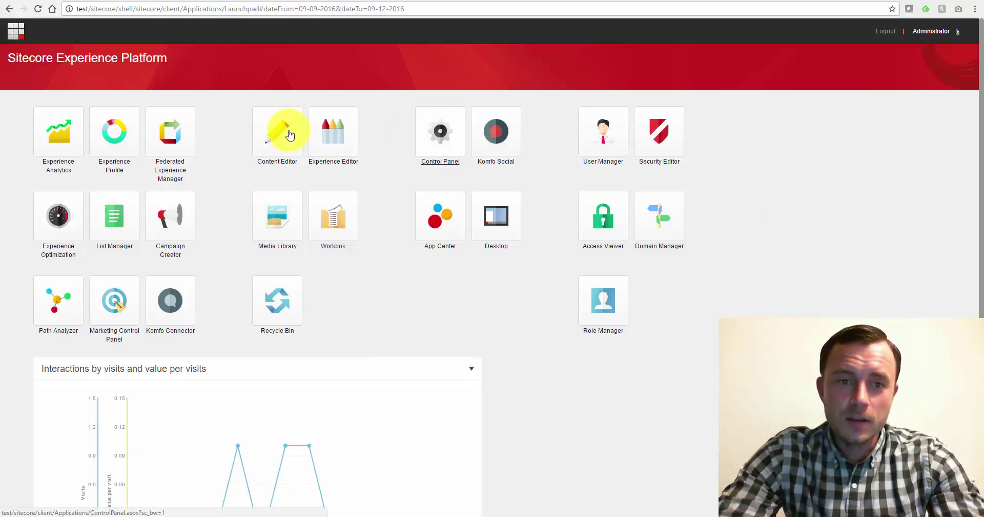
Open the Controller rendering item under Layout/Renderings in the Content Editor
left_click(277, 132)
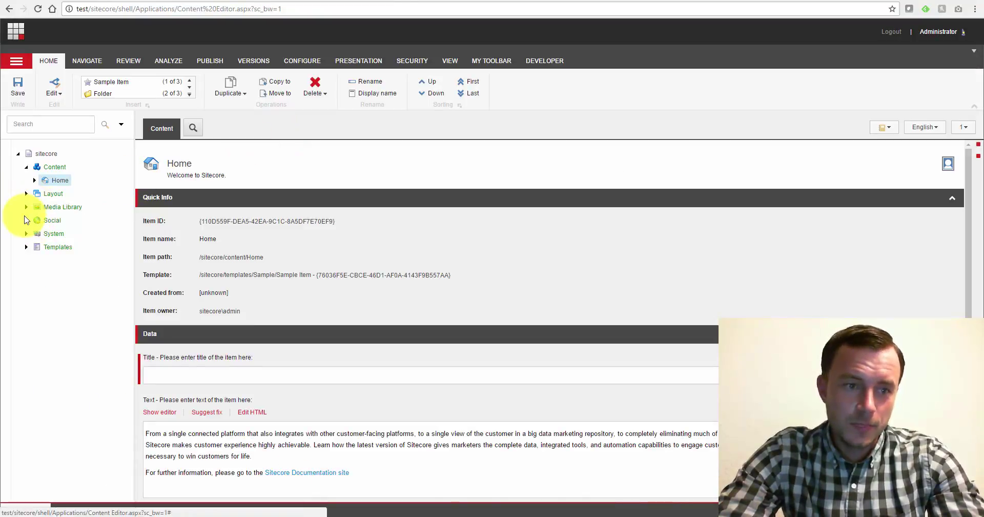
left_click(26, 194)
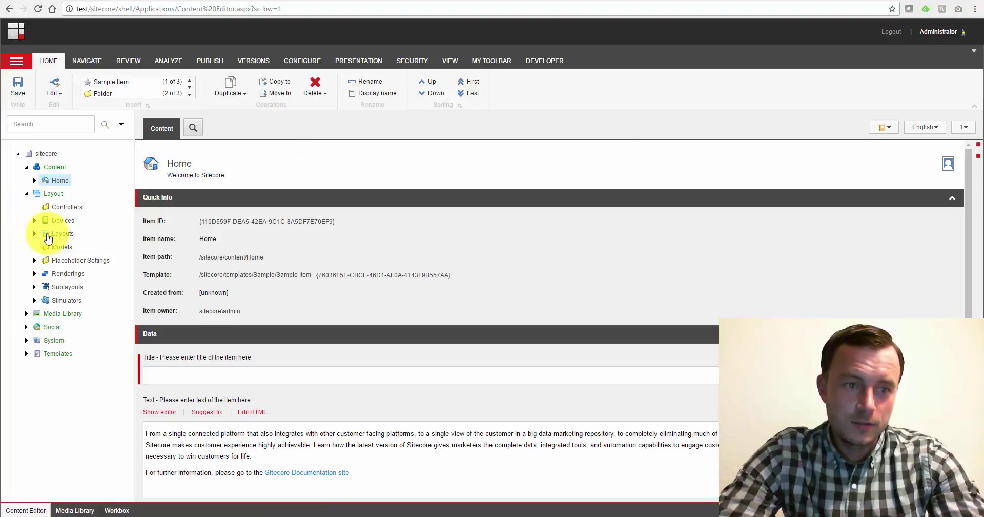
left_click(34, 274)
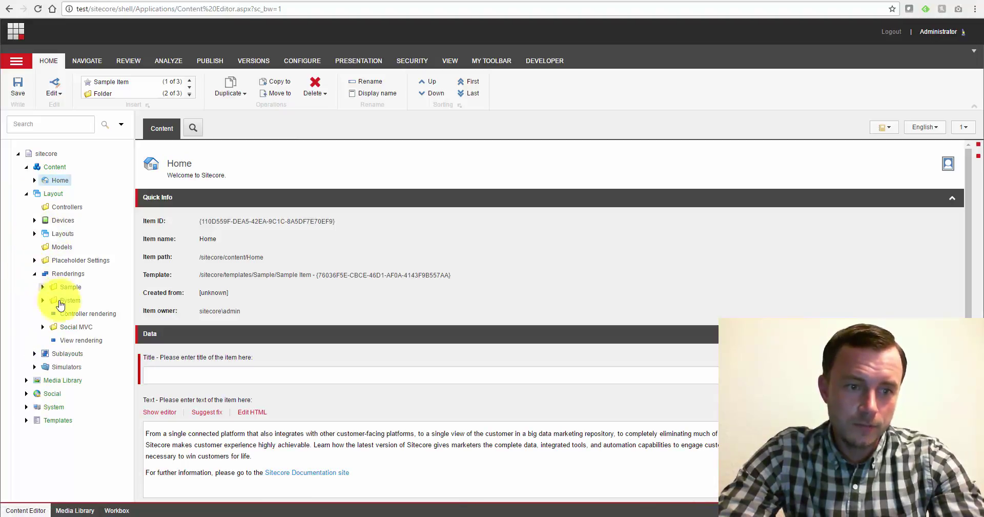
left_click(64, 314)
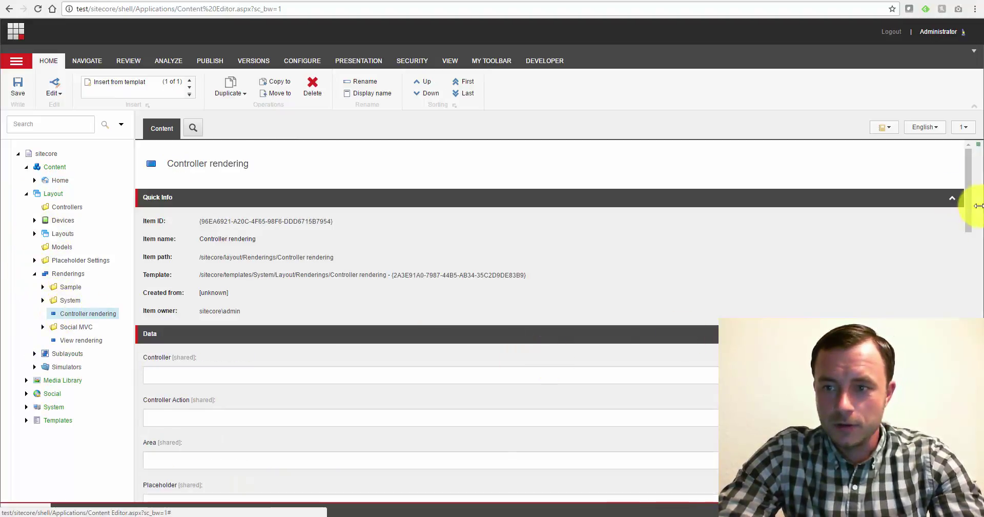
Collapse the Data section and examine the Datasource Location field in the Controller rendering's Editor Options
left_click_drag(968, 220, 968, 249)
left_click(896, 196)
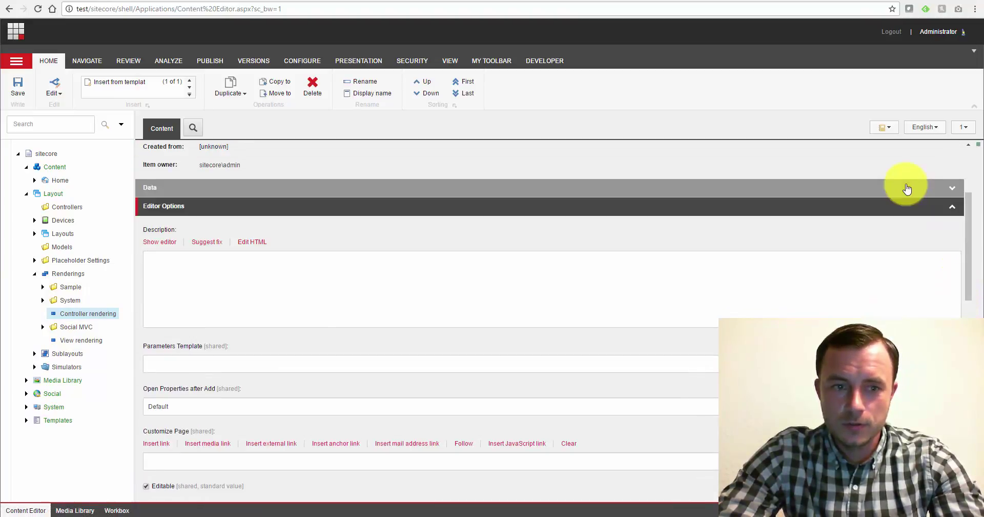
left_click_drag(969, 235, 969, 331)
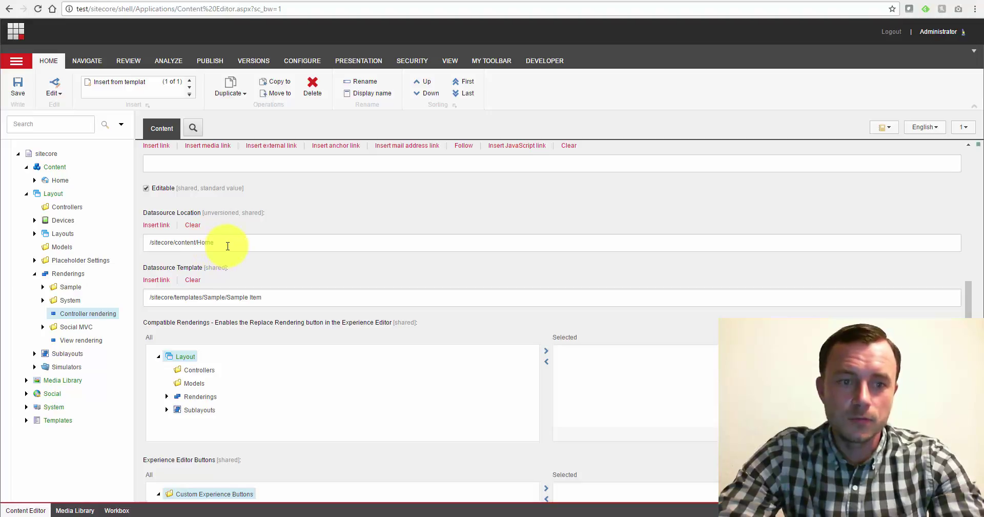
left_click_drag(227, 246, 132, 244)
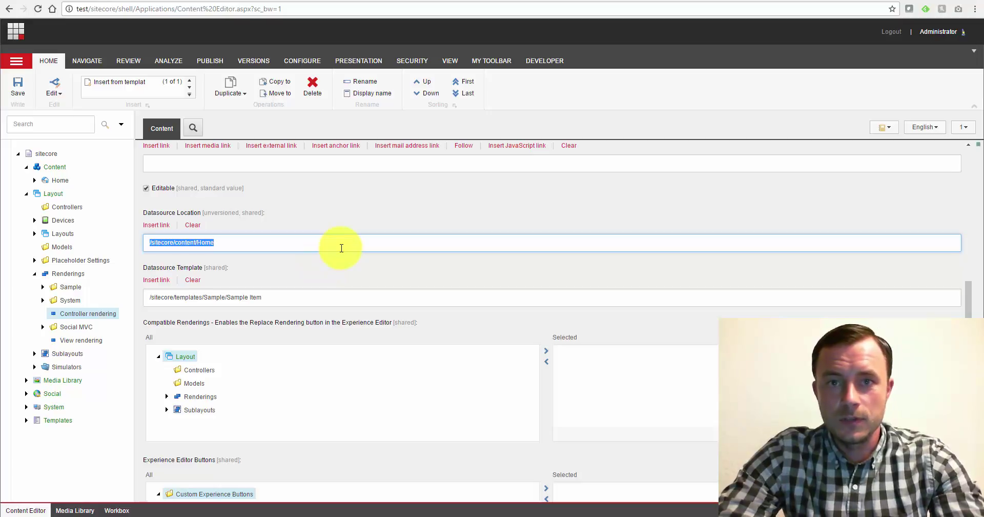
left_click(230, 246)
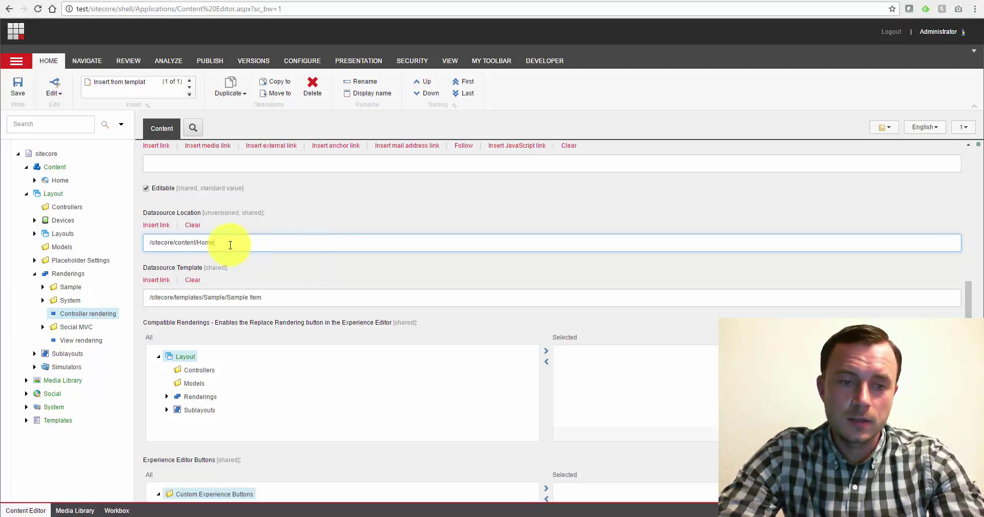
left_click_drag(230, 246, 131, 242)
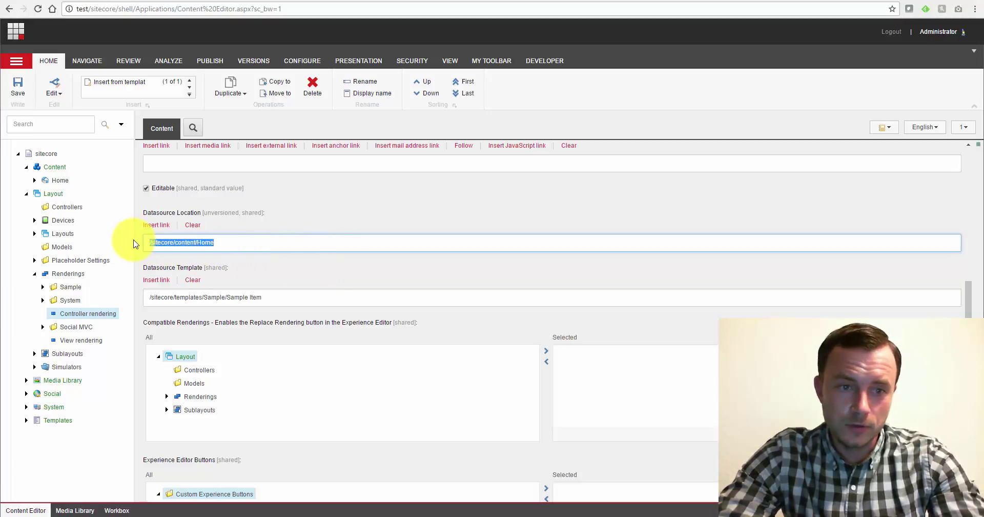
left_click(309, 266)
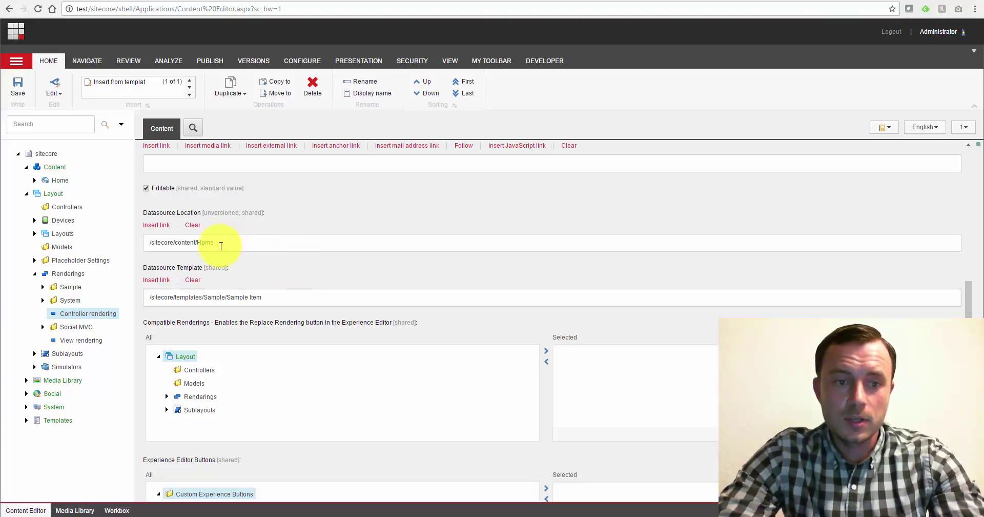
left_click_drag(220, 242, 137, 248)
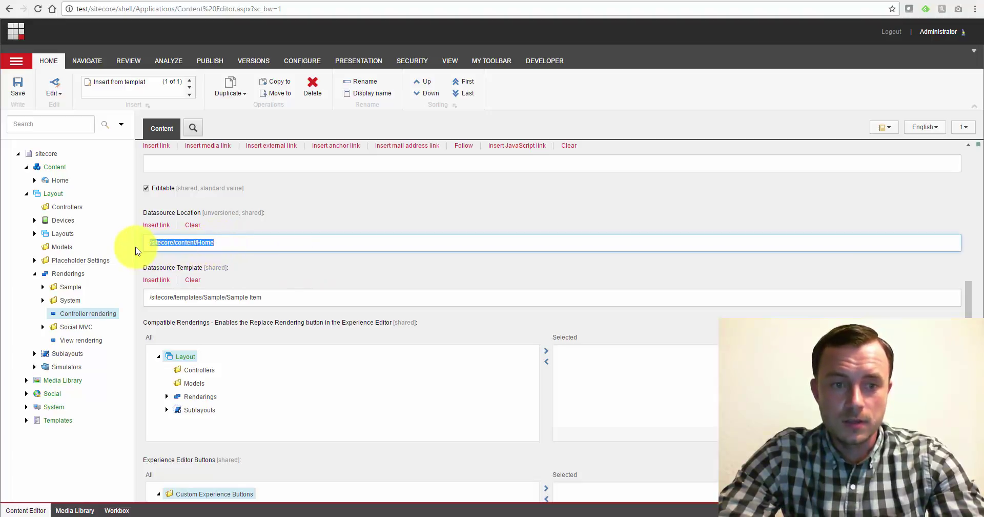
left_click(242, 245)
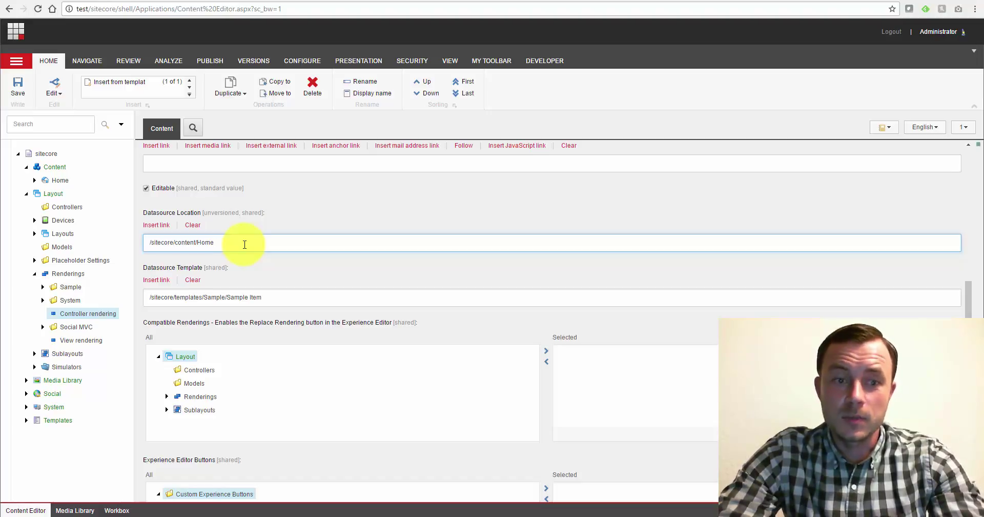
left_click_drag(244, 244, 128, 243)
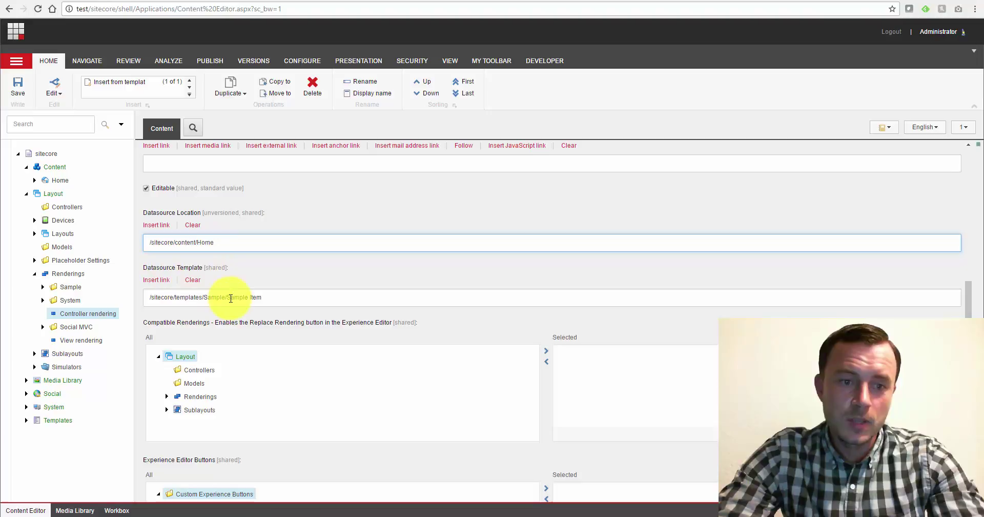
Examine the Datasource Template field of the Controller rendering
left_click_drag(158, 298, 257, 296)
left_click(272, 301)
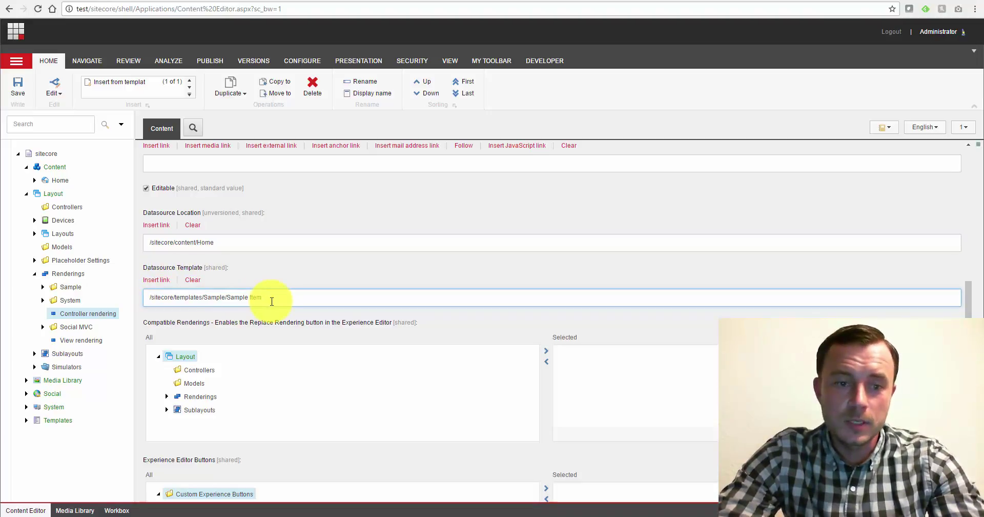
left_click_drag(269, 298, 144, 306)
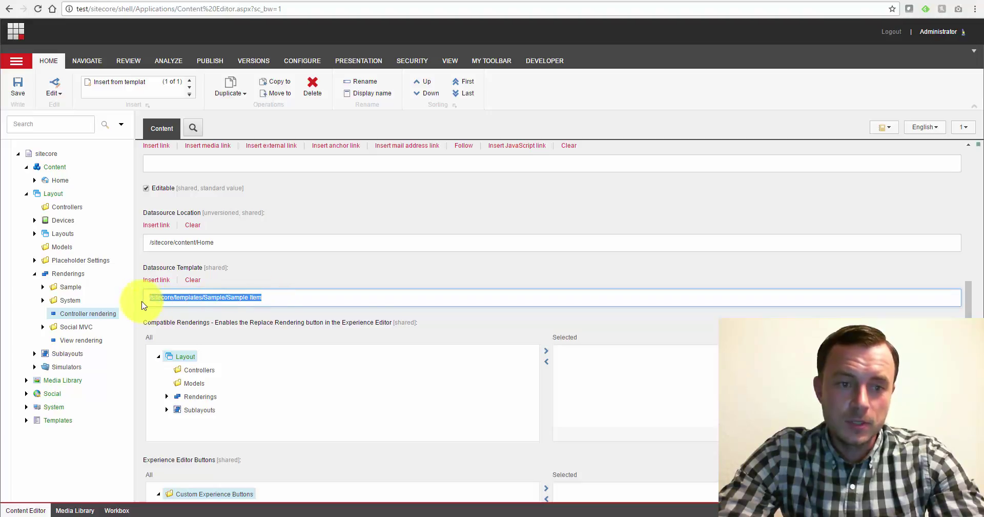
left_click(275, 300)
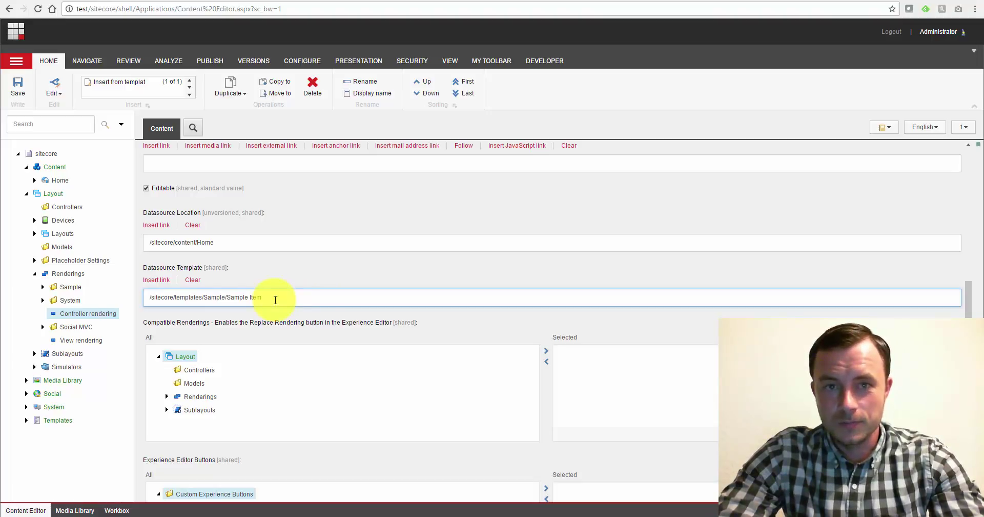
Open the Default device's controls from the Home item's shared layout details
left_click(66, 182)
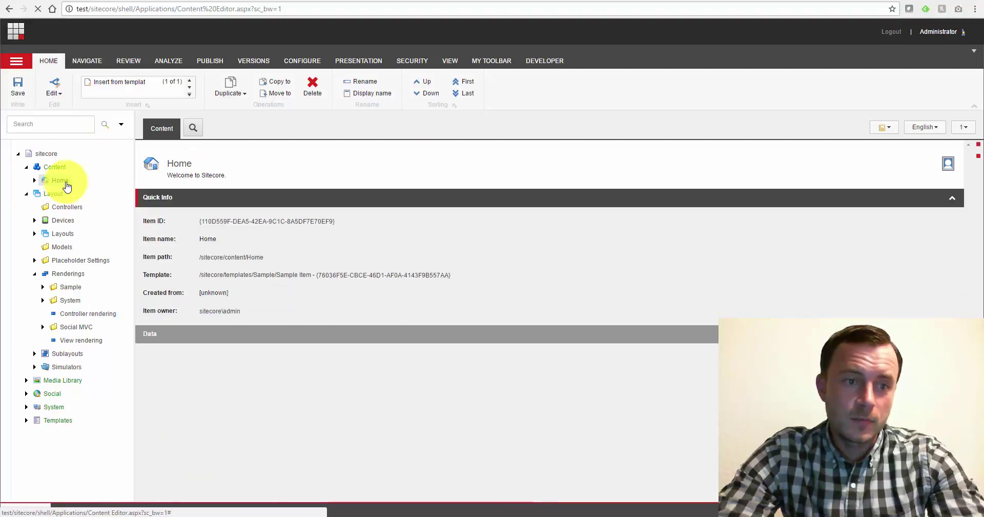
left_click(360, 61)
left_click(55, 86)
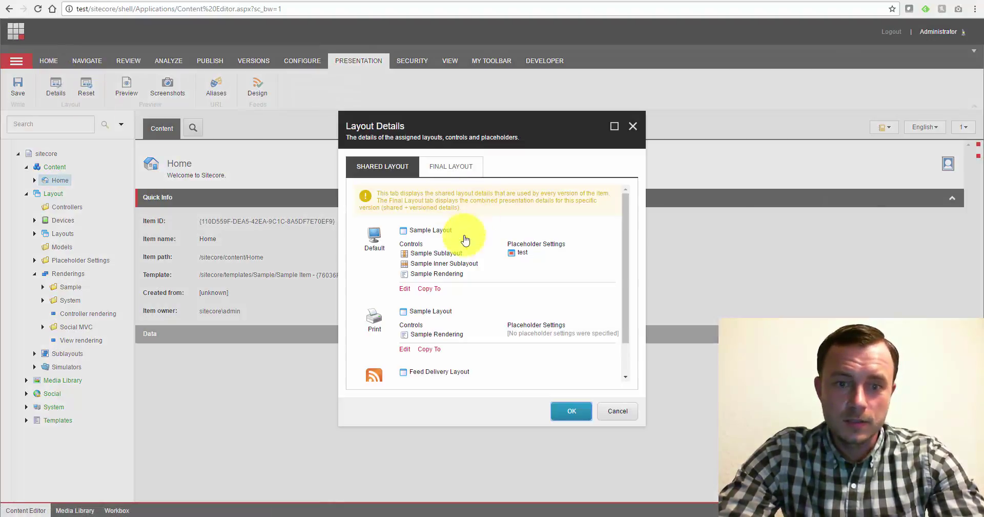
left_click(404, 288)
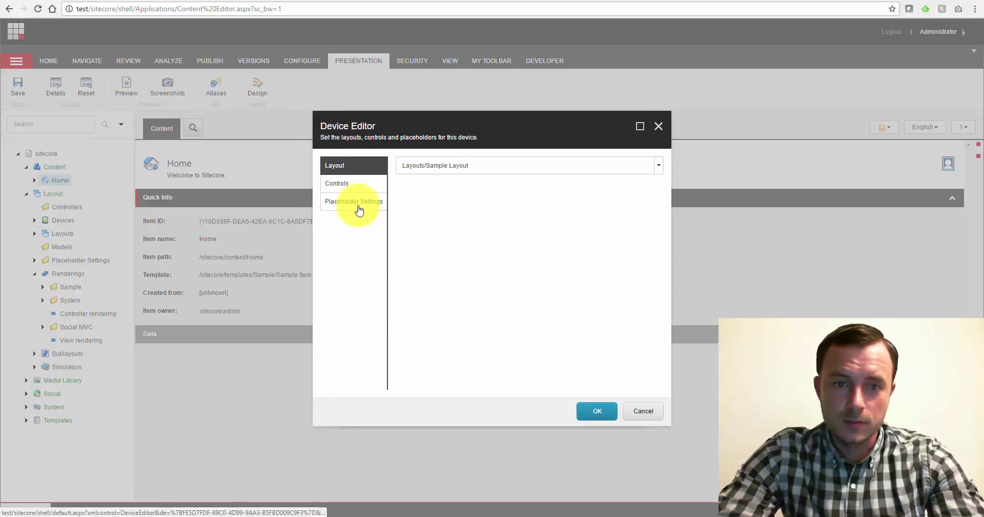
left_click(364, 190)
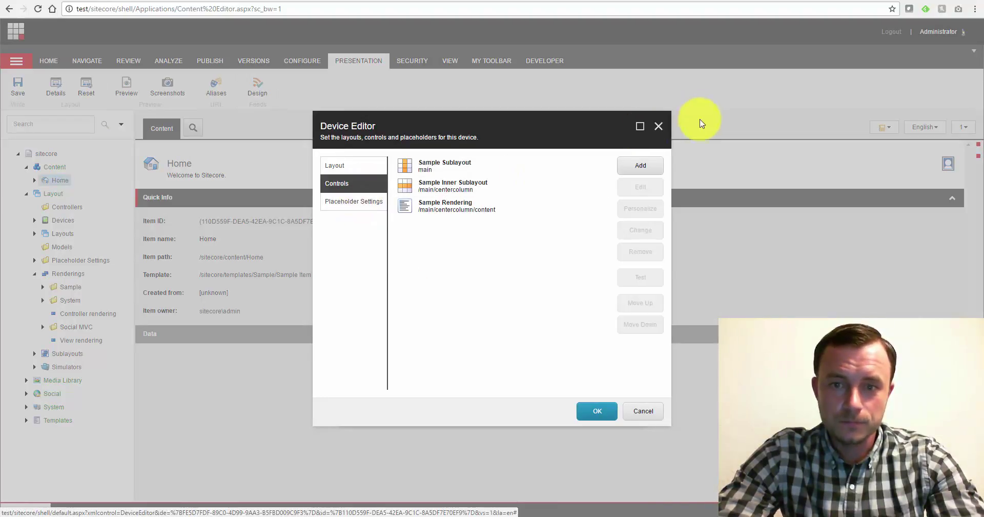
Add the Controller rendering to the Default device without a placeholder and open its control properties
left_click(636, 167)
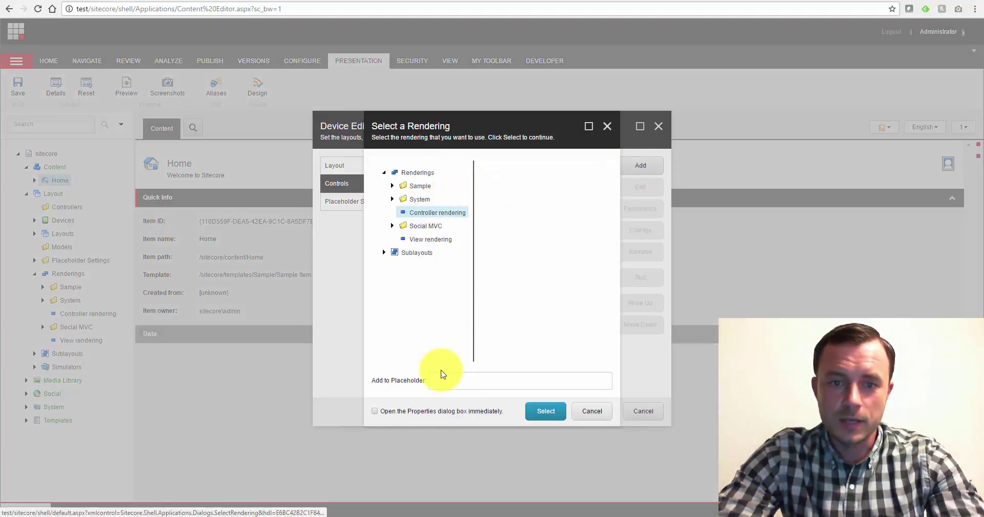
left_click(546, 411)
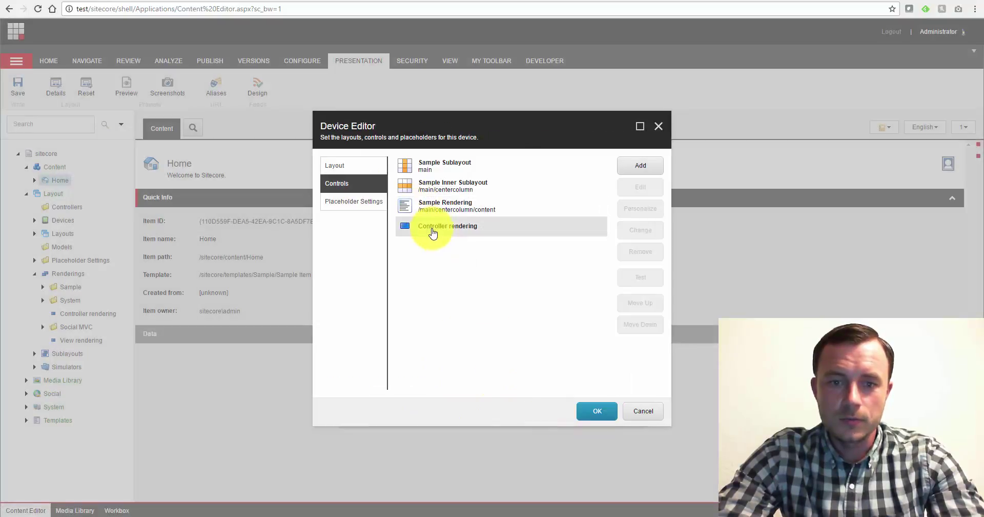
left_click(432, 233)
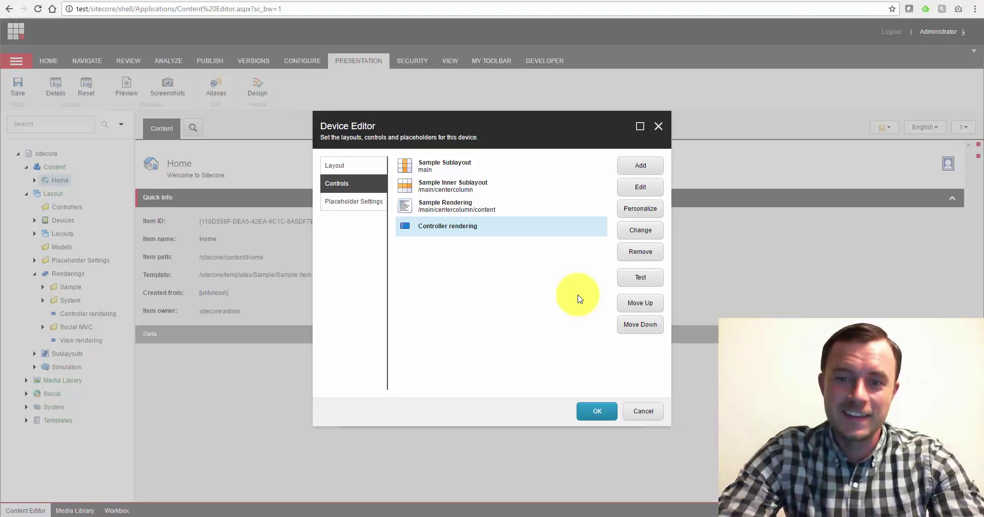
left_click(649, 189)
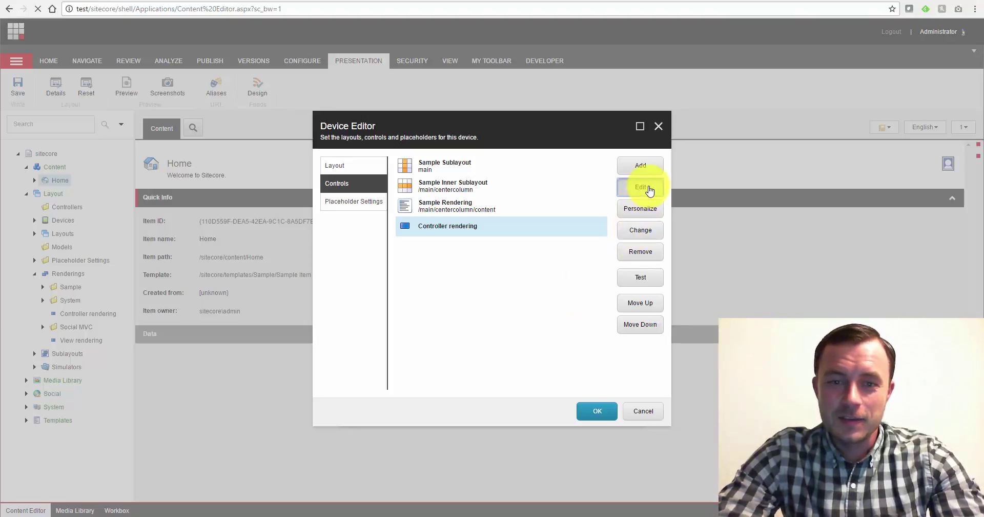
left_click_drag(506, 141, 526, 123)
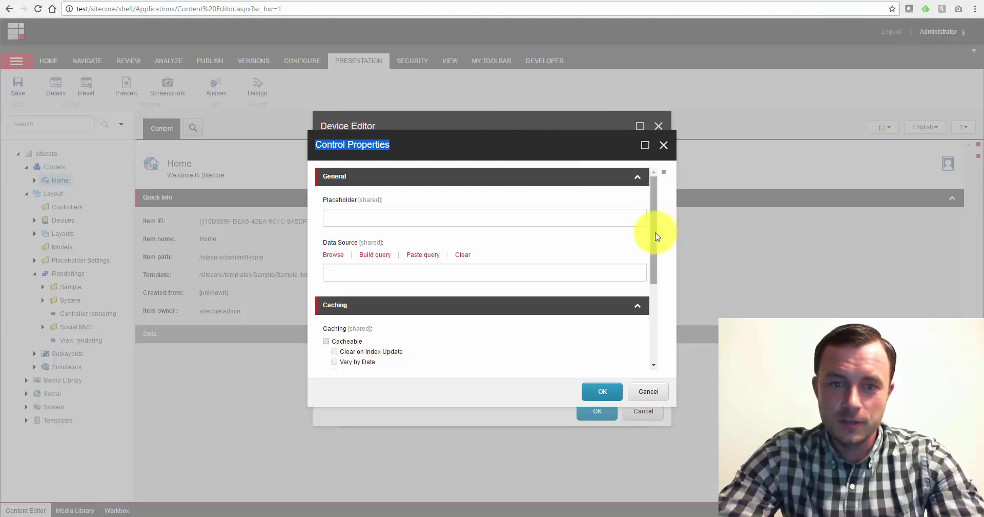
scroll(655, 233, "down", 1)
left_click(351, 220)
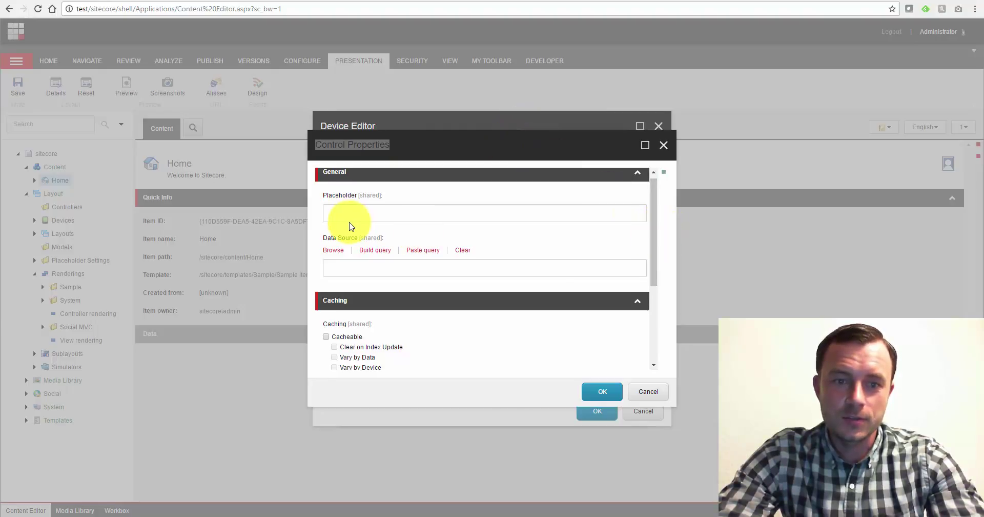
Browse for the rendering's data source, try New Copy of Sample Item, Sample Item and Home, and cancel back to the layout details
left_click(333, 251)
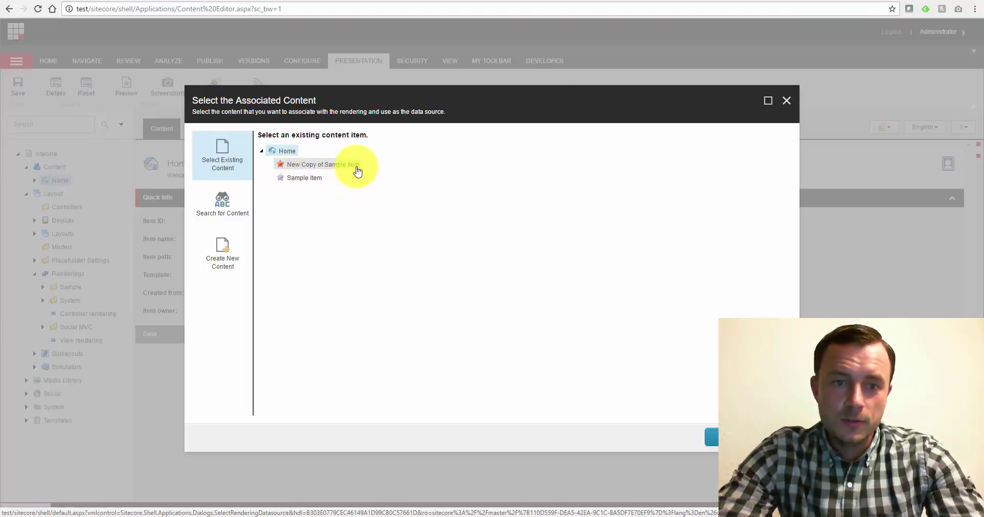
left_click_drag(481, 91, 612, 81)
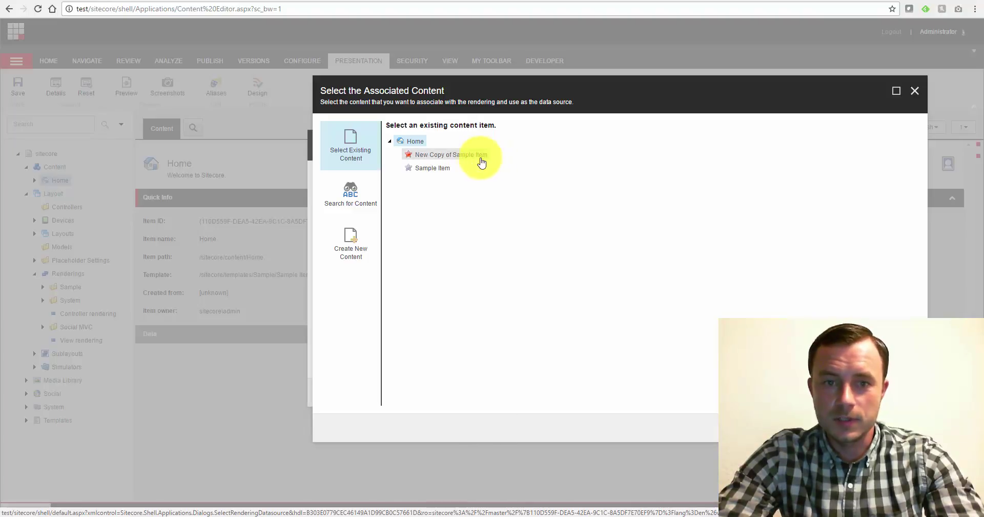
left_click(473, 162)
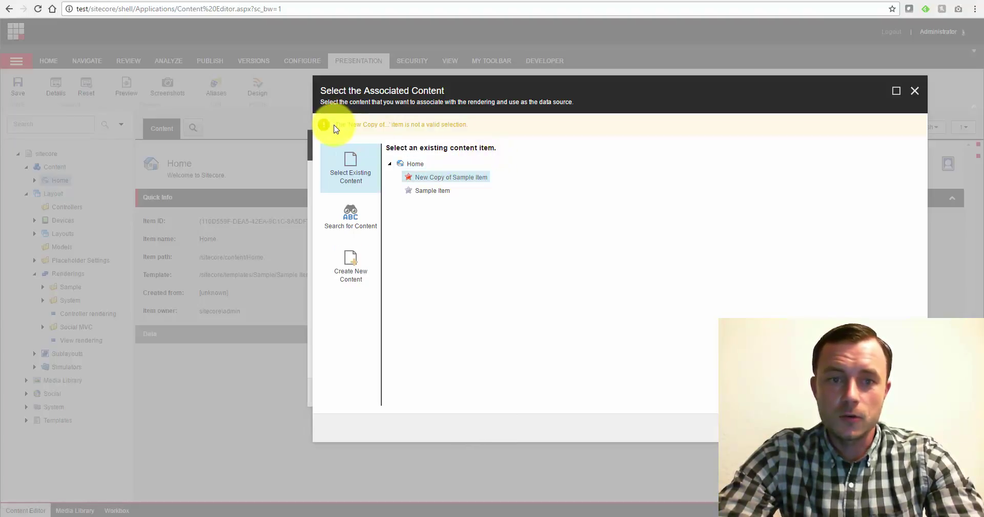
mouse_move(336, 128)
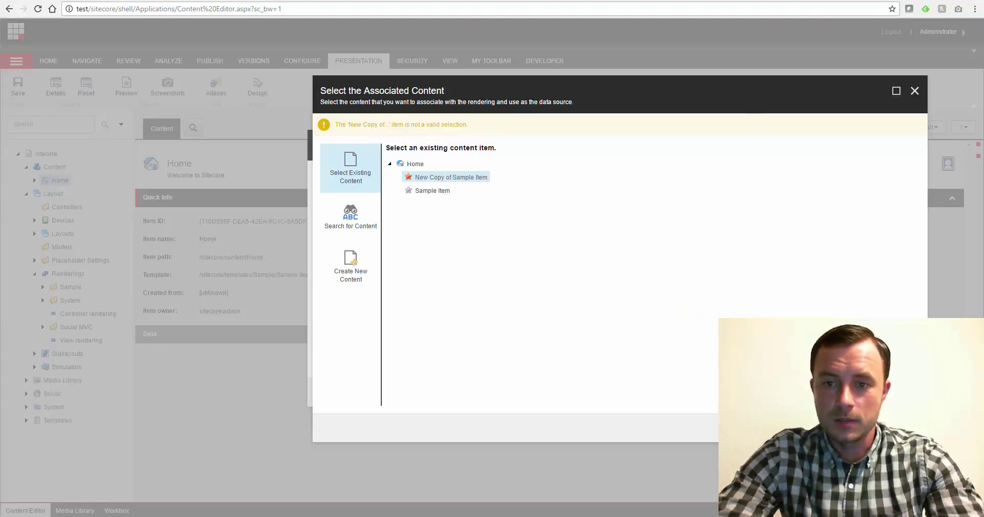
left_click_drag(778, 79, 533, 30)
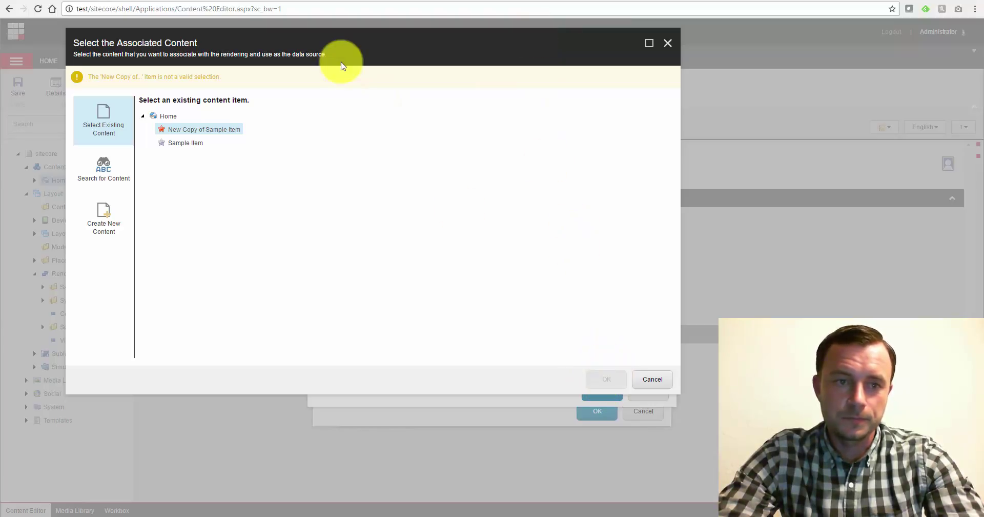
left_click(169, 142)
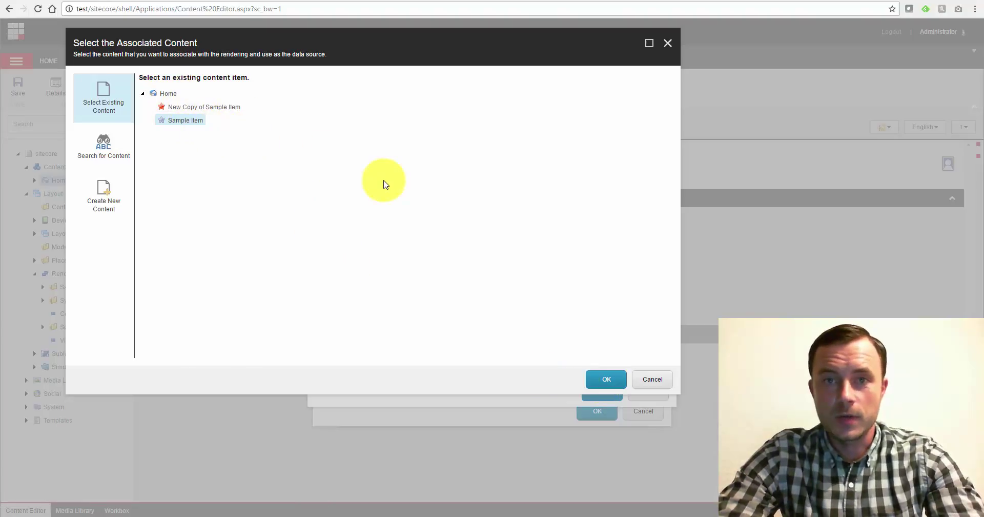
left_click(173, 96)
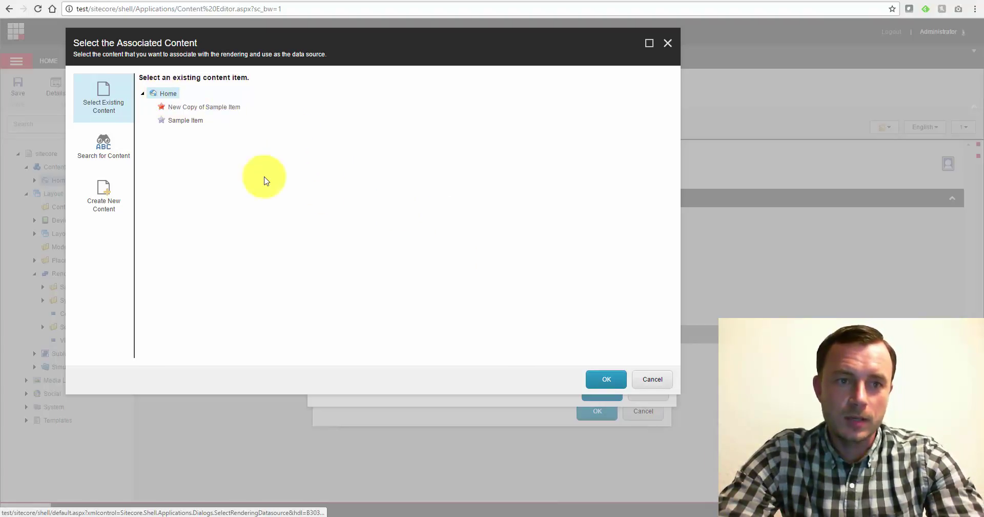
left_click(651, 384)
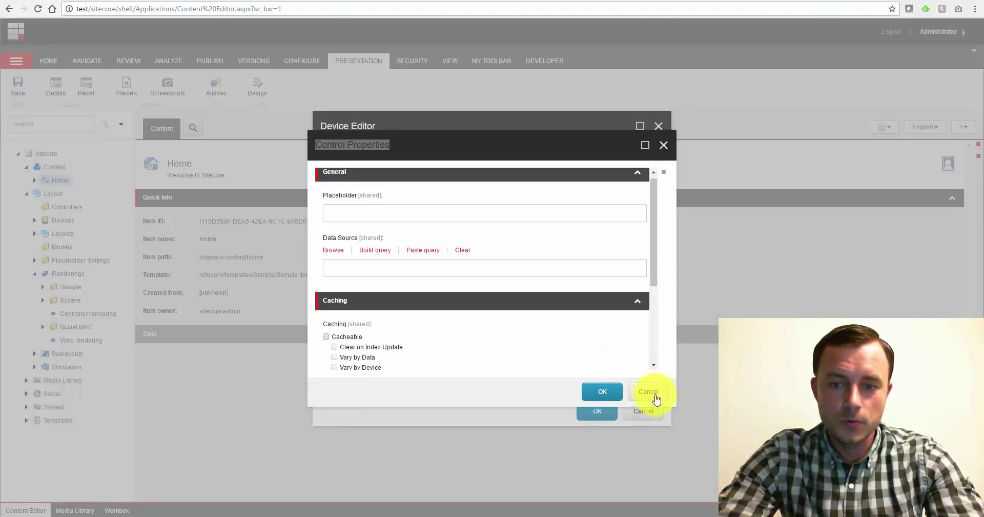
left_click(652, 392)
left_click(640, 412)
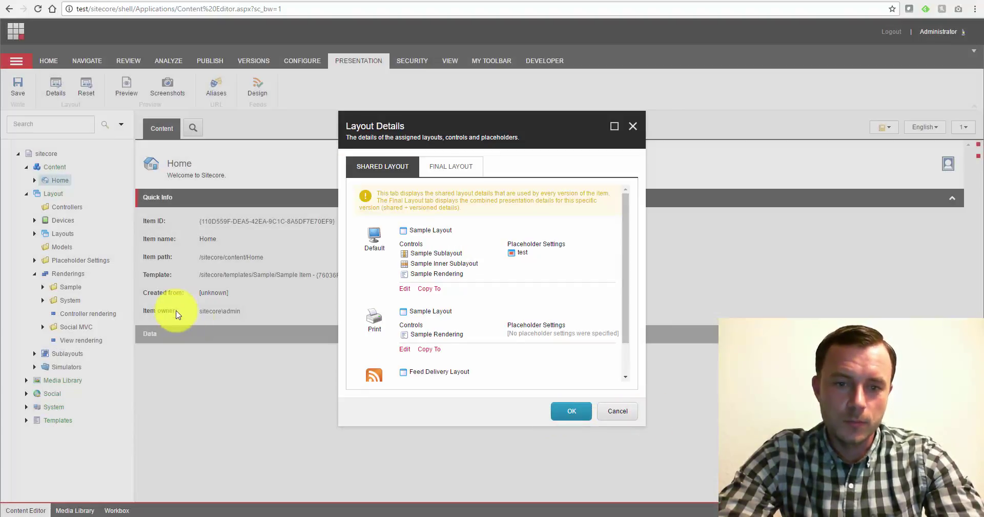
Close the layout details, set the Controller rendering's Datasource Template to /sitecore/templates/Sample/Copy of Sample Item, and save it
left_click(617, 412)
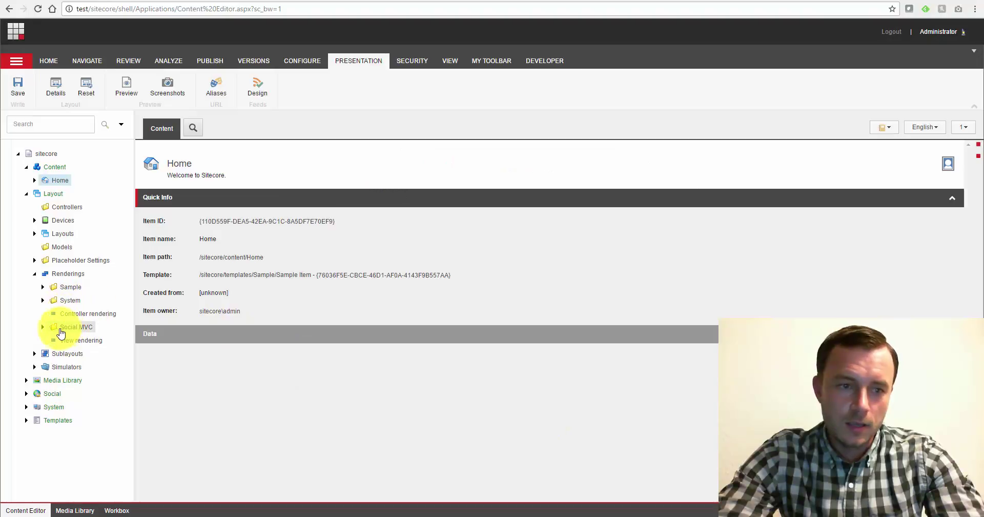
left_click(85, 316)
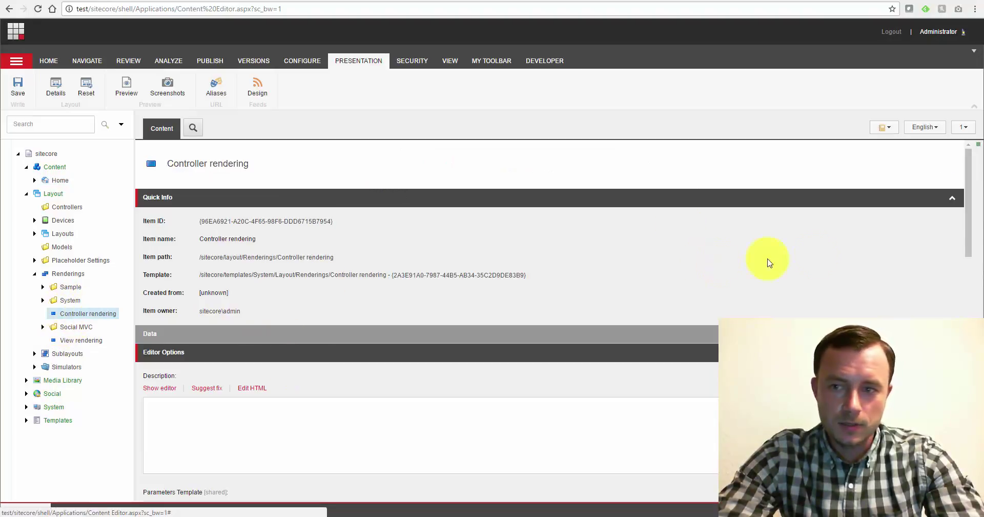
left_click_drag(975, 231, 966, 364)
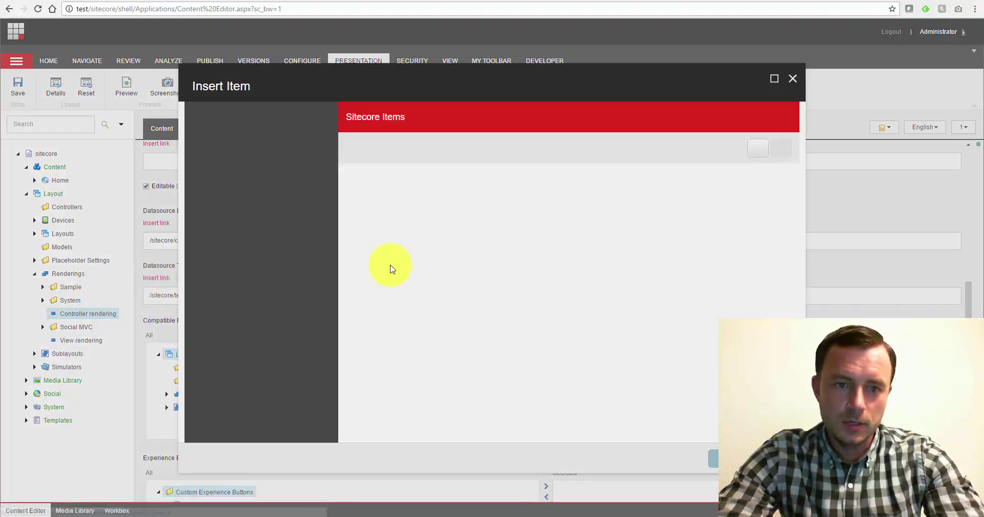
left_click(353, 187)
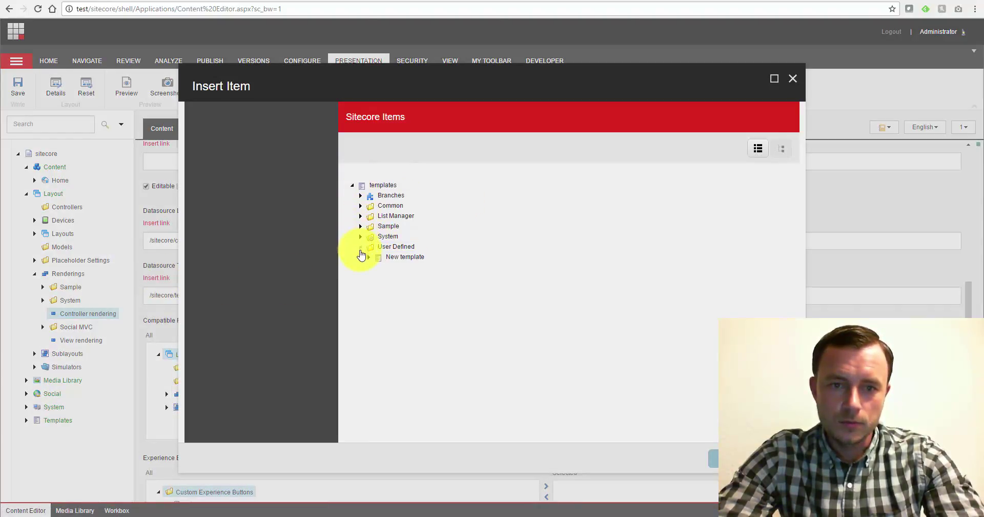
left_click(361, 227)
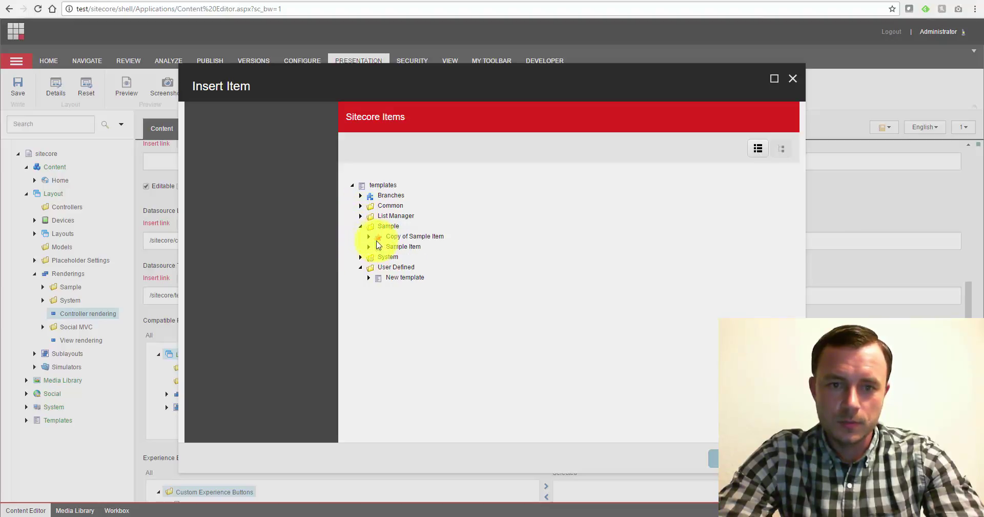
left_click(409, 237)
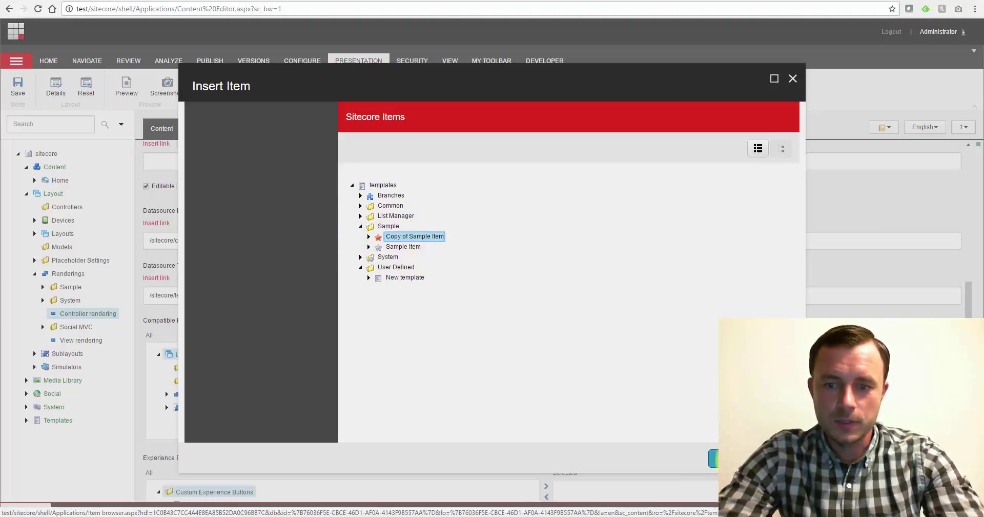
left_click(718, 458)
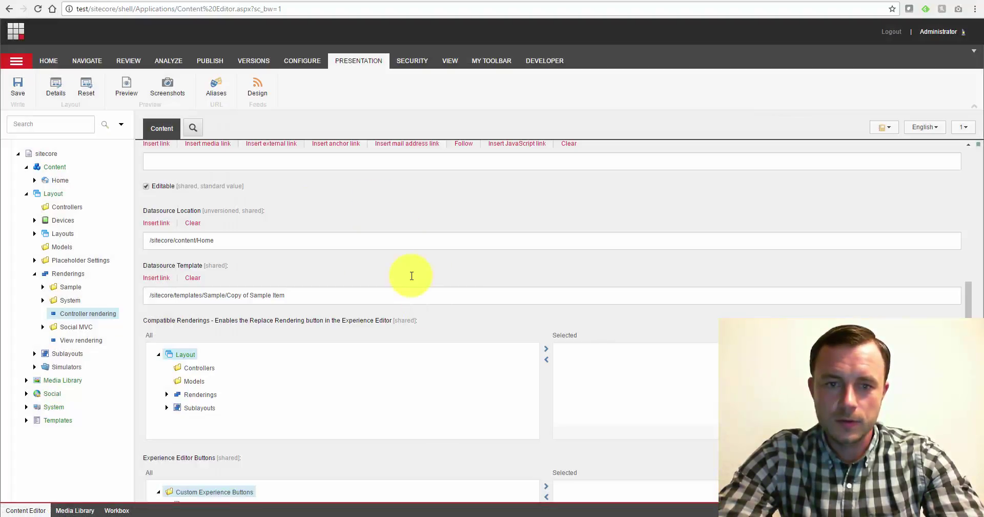
left_click(19, 86)
Add the Controller rendering to the Home item's Default device without a placeholder and open its control properties
left_click(58, 179)
left_click(56, 87)
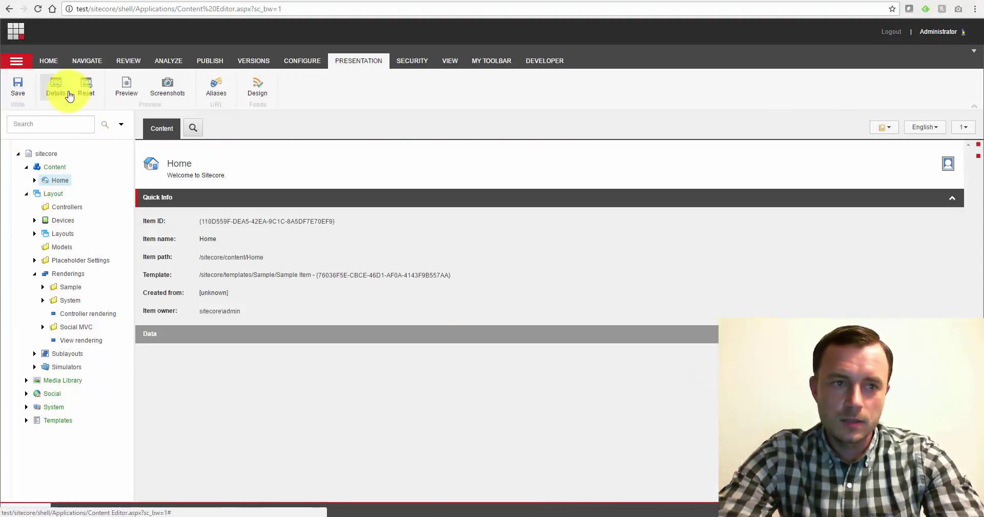
left_click(405, 288)
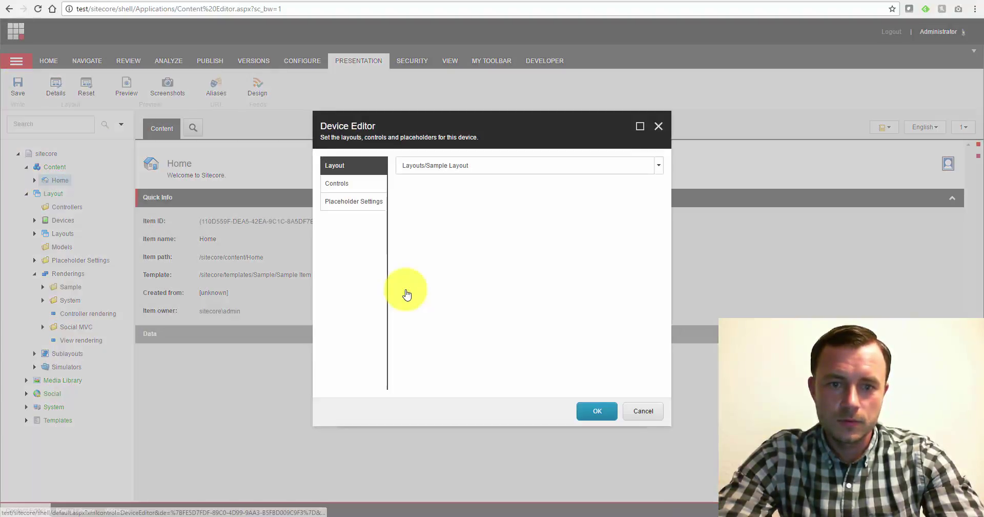
left_click(359, 182)
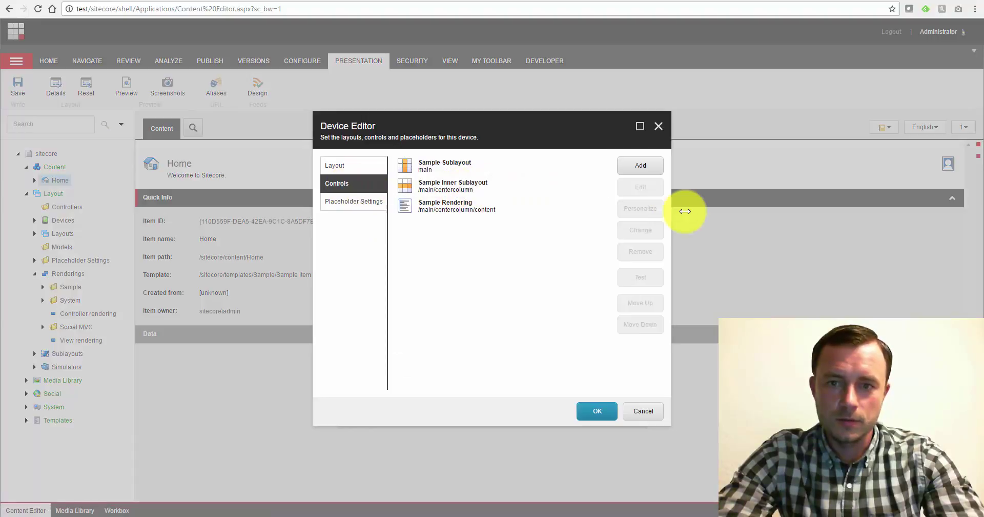
left_click(638, 169)
left_click(431, 212)
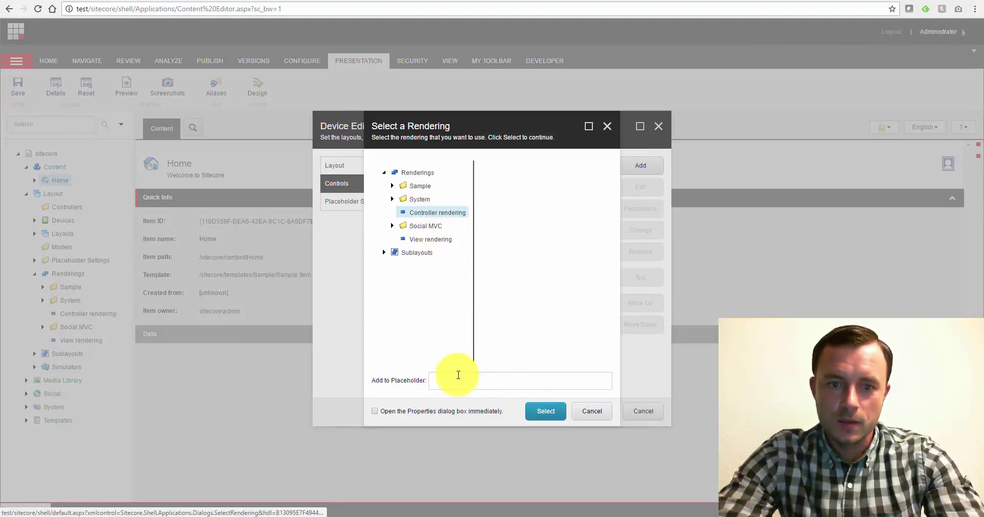
left_click(540, 416)
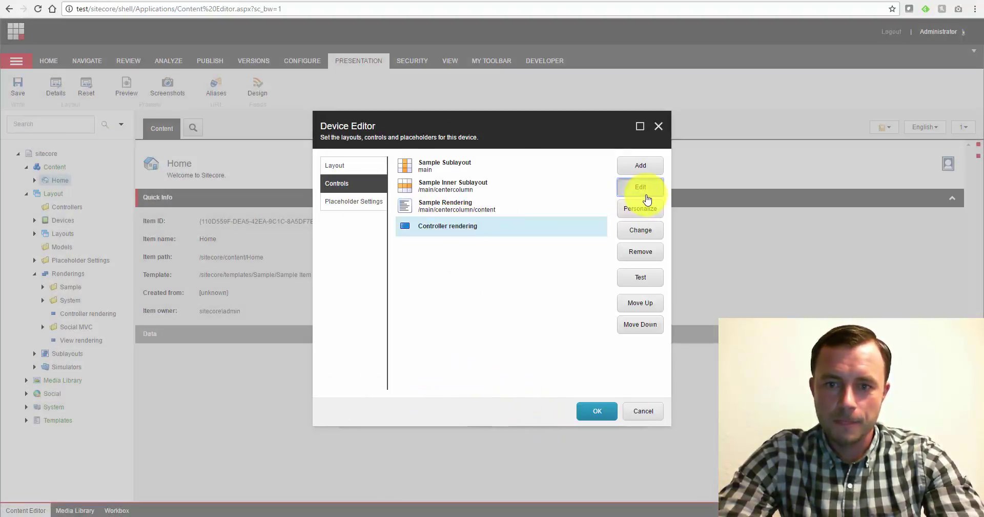
left_click(645, 190)
Browse the content under Home and choose New Copy of Sample Item as the Controller rendering's data source
left_click(331, 256)
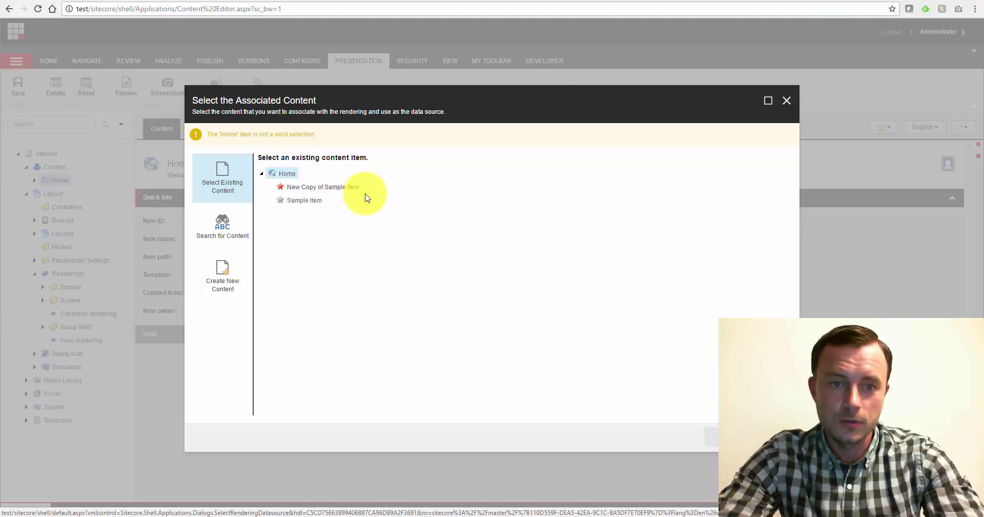
left_click_drag(322, 136, 195, 136)
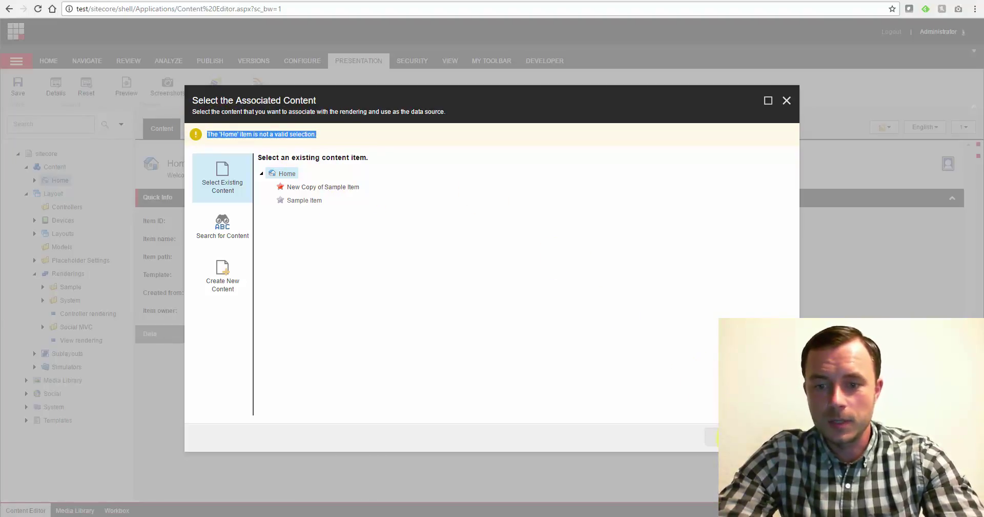
left_click(349, 188)
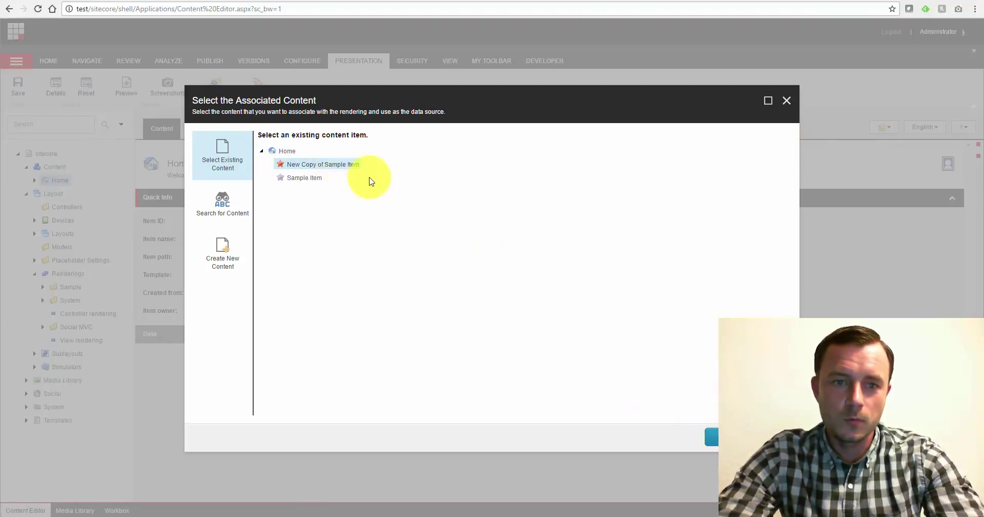
left_click(710, 436)
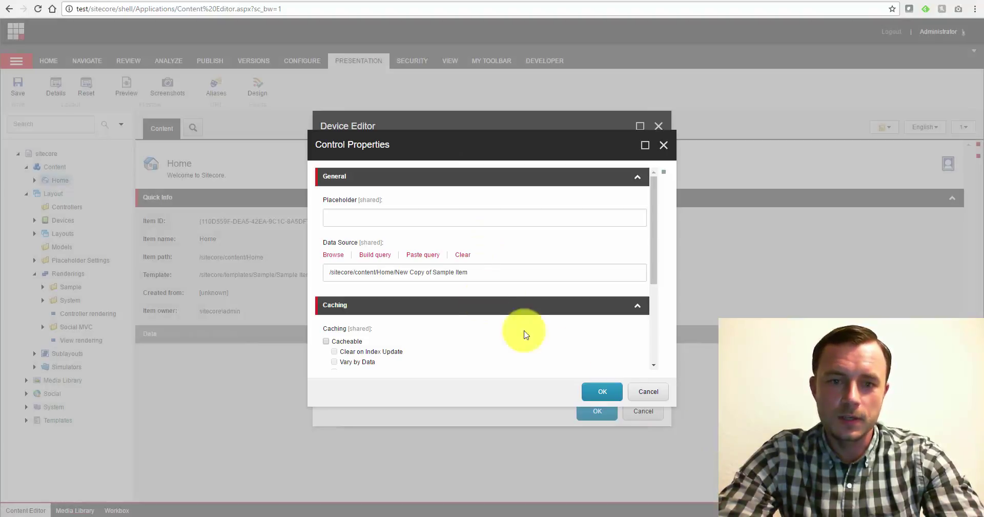